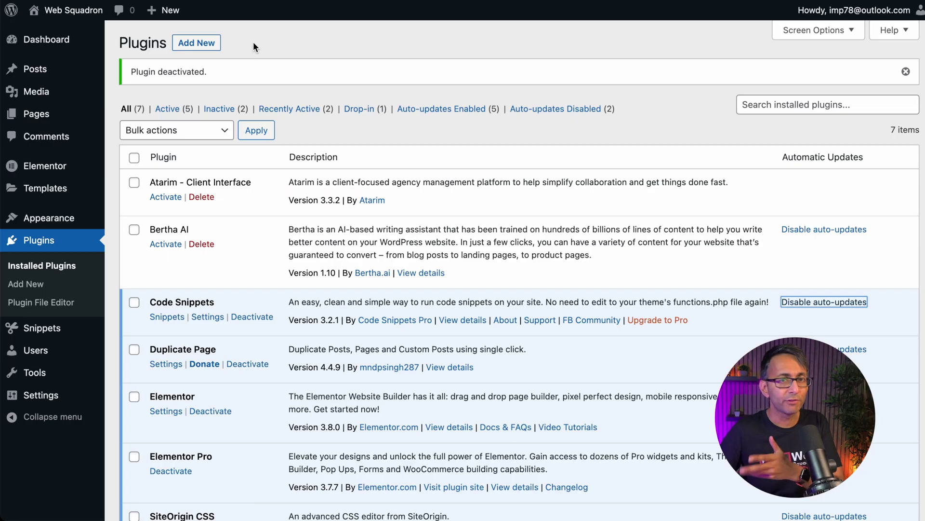
- Install the Migration, Backup, Staging – WPvivid plugin from Plugins > Add New
click(207, 45)
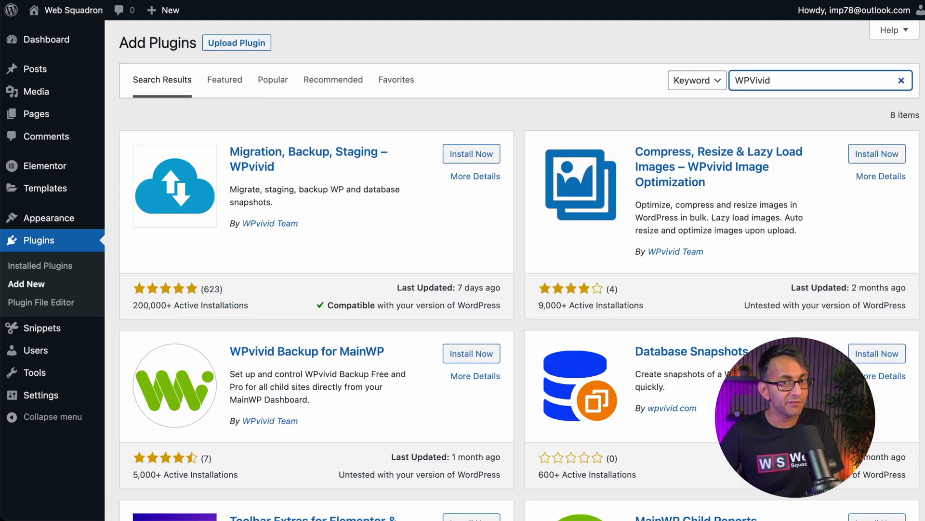
click(473, 155)
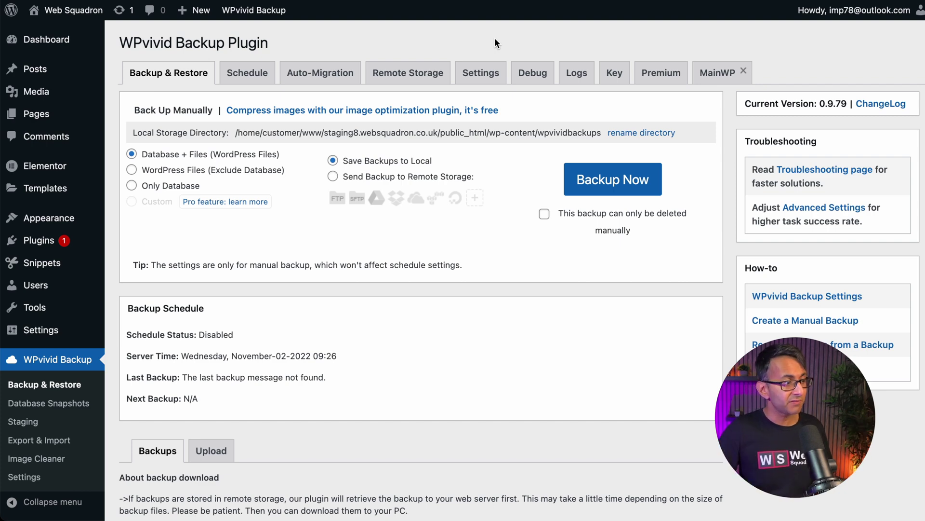
- Authenticate Google Drive as default remote storage with the alias Google_WebSquadron
click(408, 79)
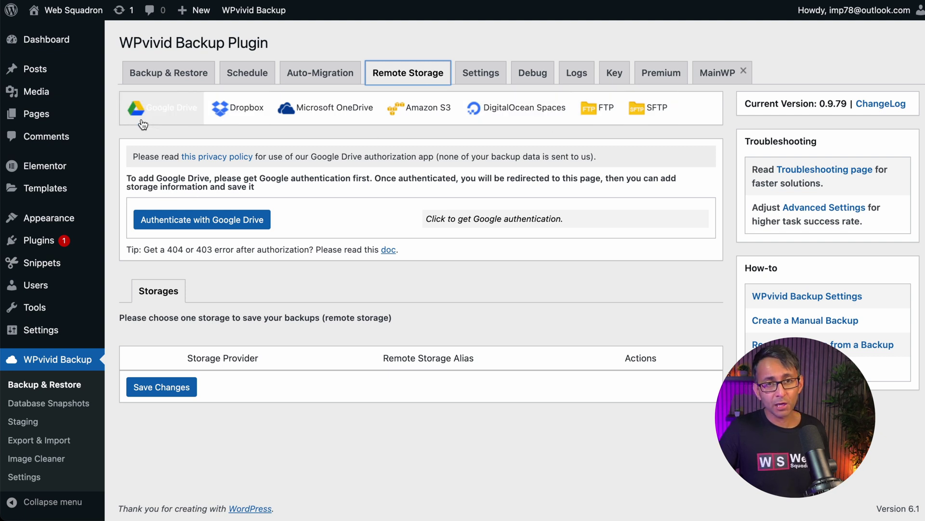
click(197, 221)
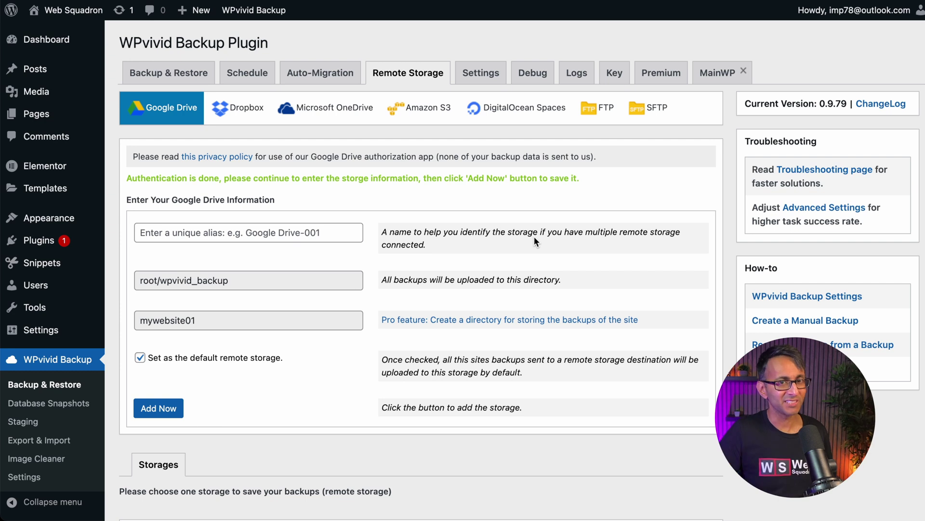
click(203, 233)
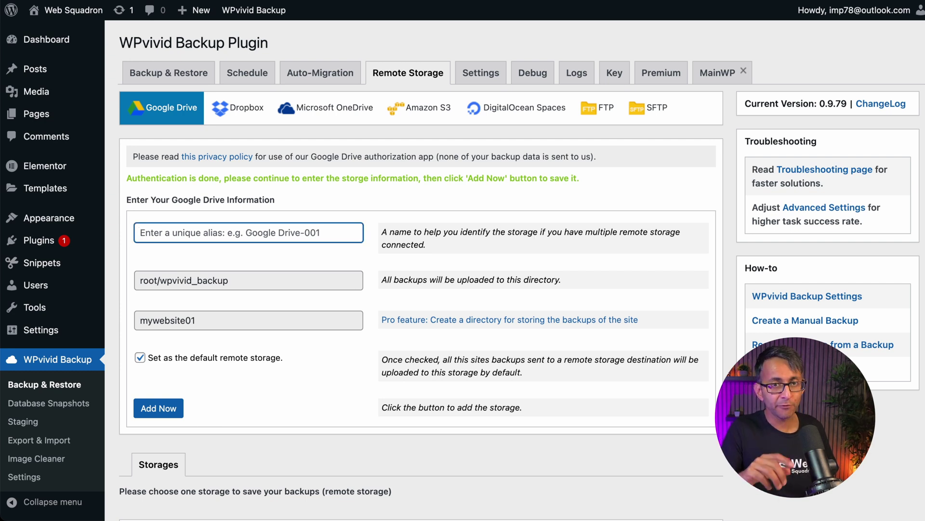
text(Google_WebSquadron)
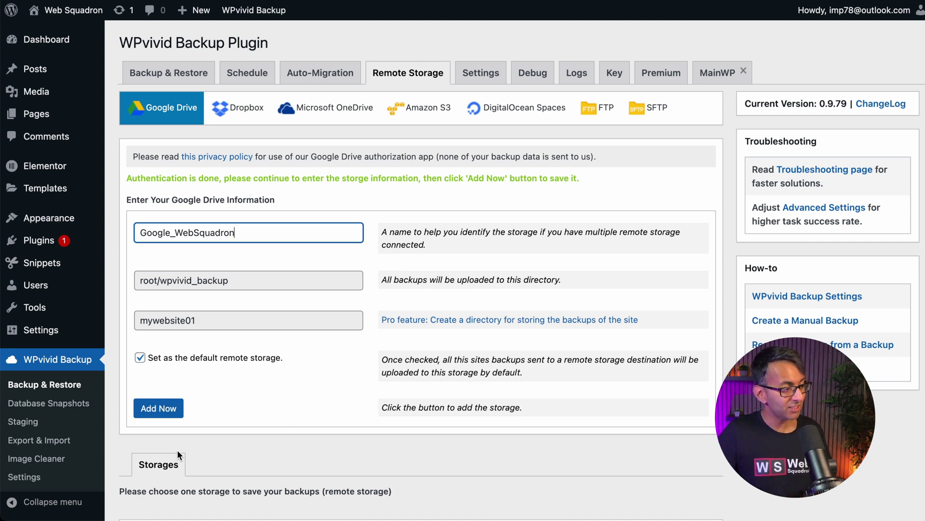
click(164, 409)
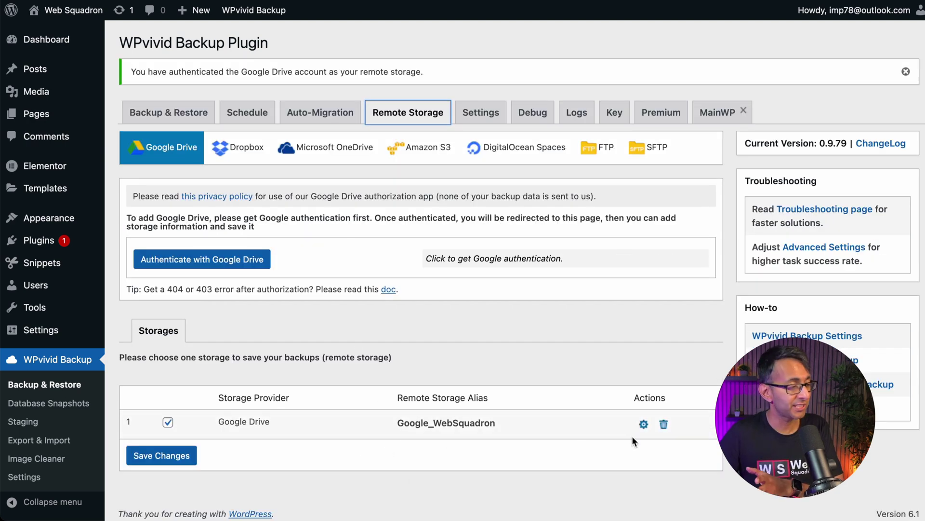
click(175, 112)
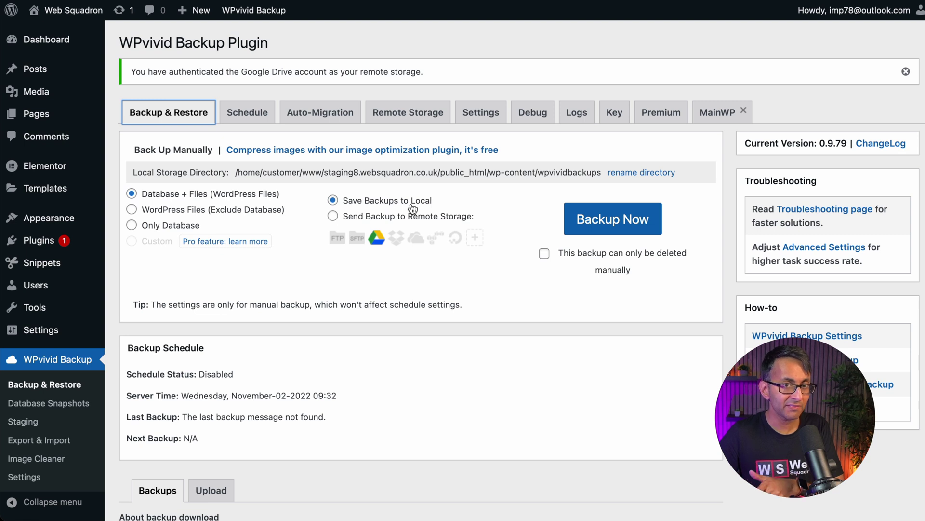
- Run a manual database-and-files backup sent to remote storage, then check the backups list
click(387, 218)
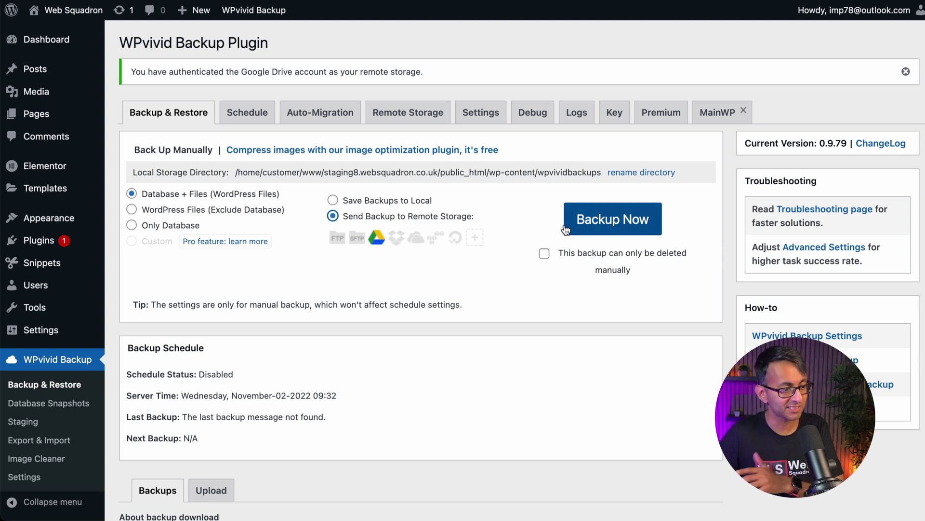
click(599, 224)
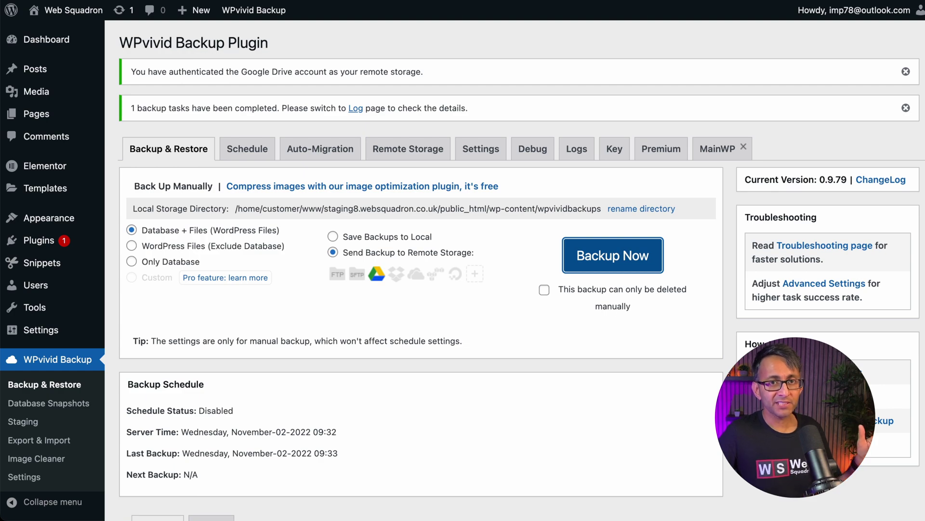
scroll(420, 270, down, 7)
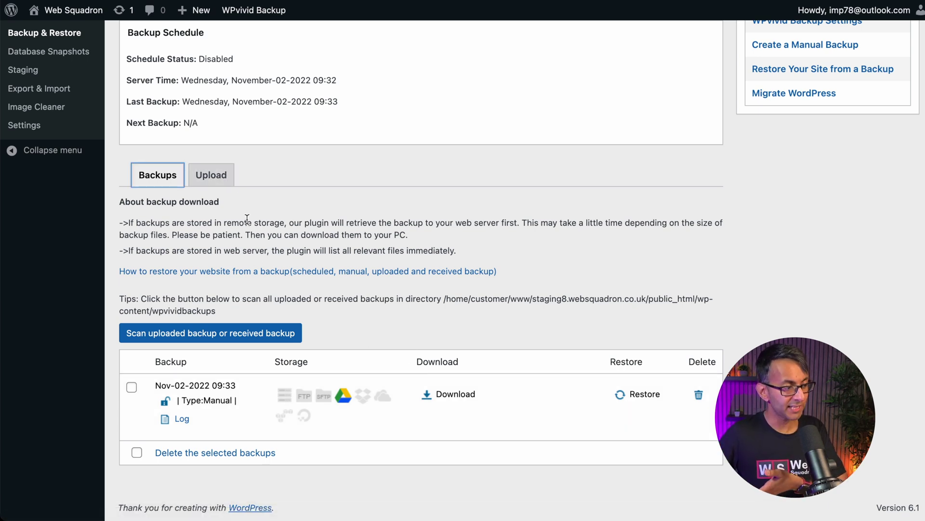
click(214, 178)
scroll(492, 371, down, 6)
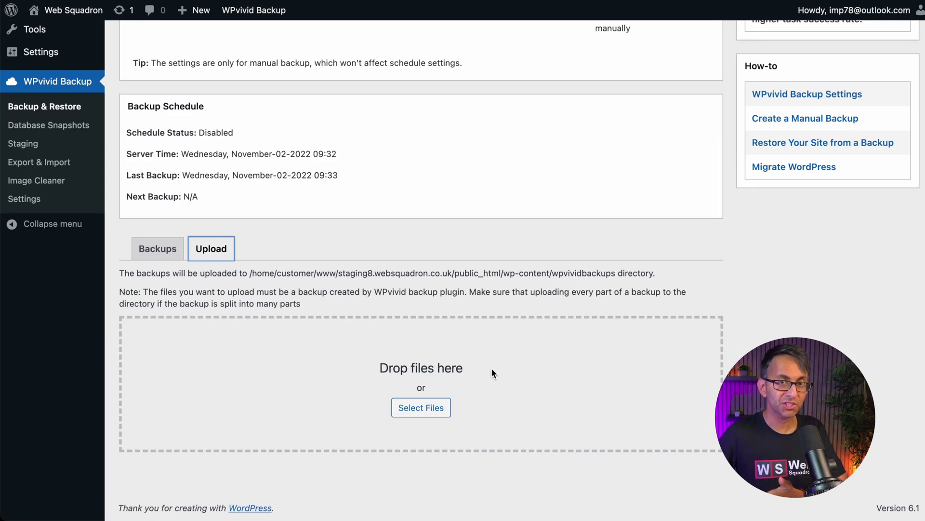
scroll(284, 128, up, 6)
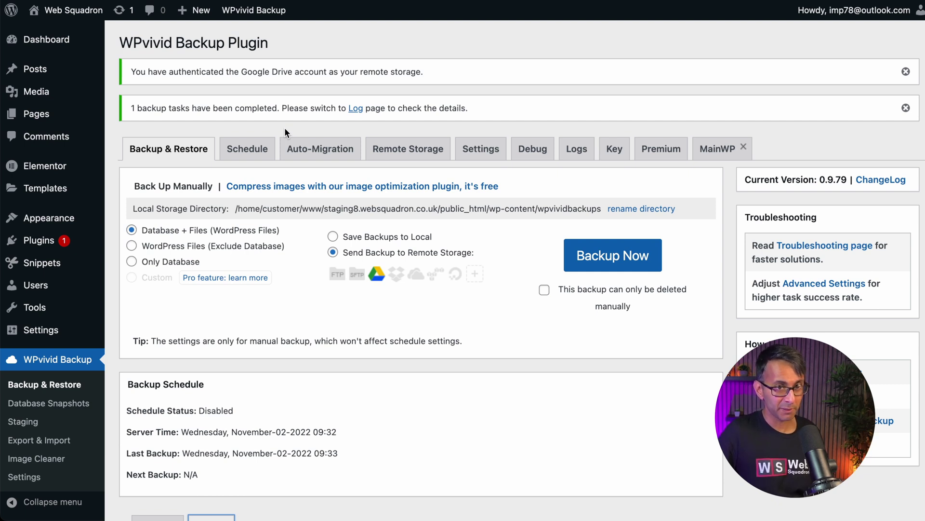
- Enable a Daily backup schedule that sends backups to remote storage and save it
click(248, 149)
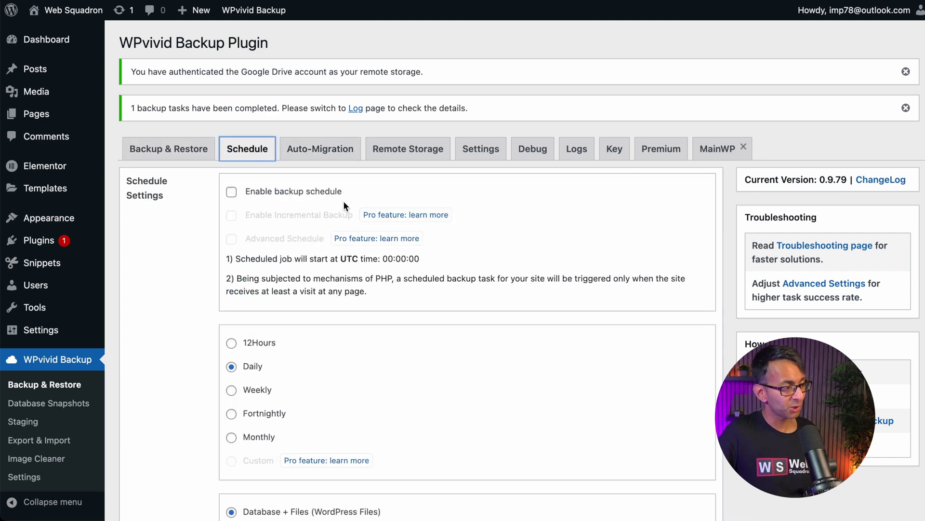
click(319, 192)
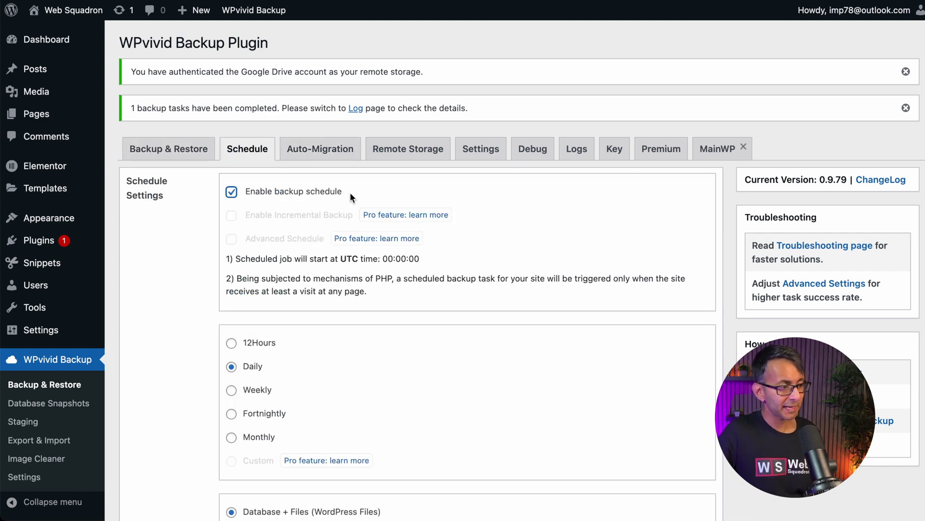
scroll(458, 363, down, 2)
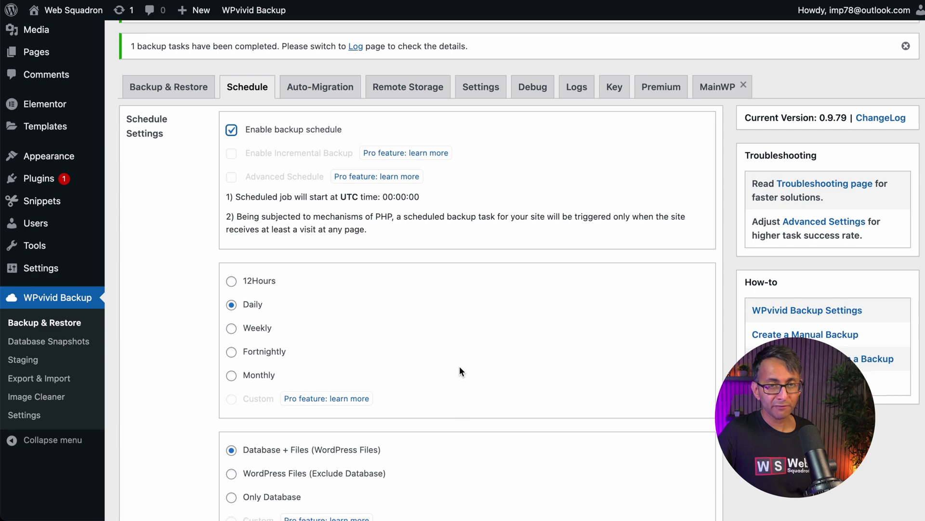
scroll(459, 371, up, 1)
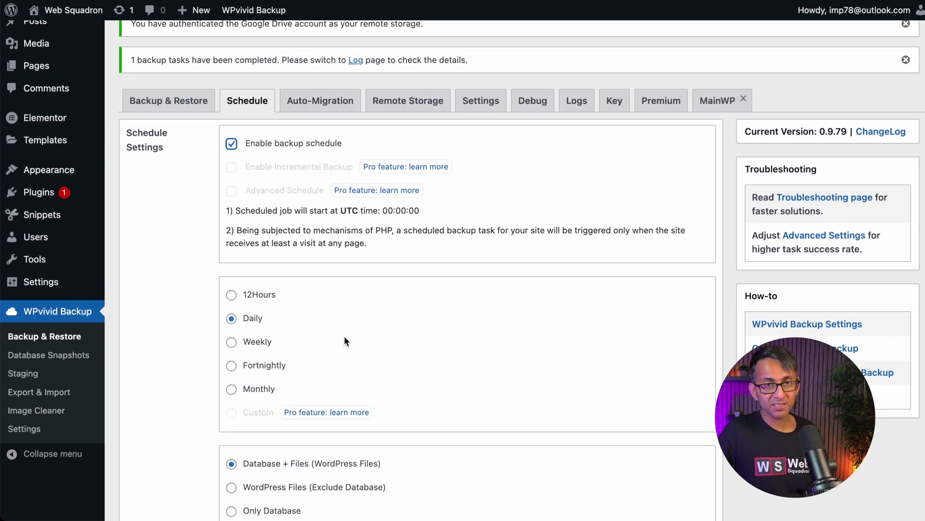
scroll(425, 414, down, 9)
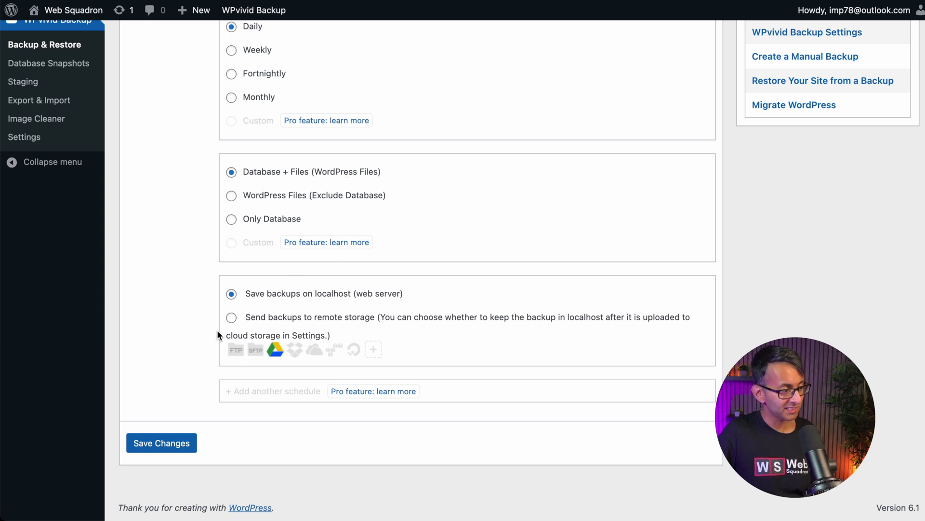
click(231, 318)
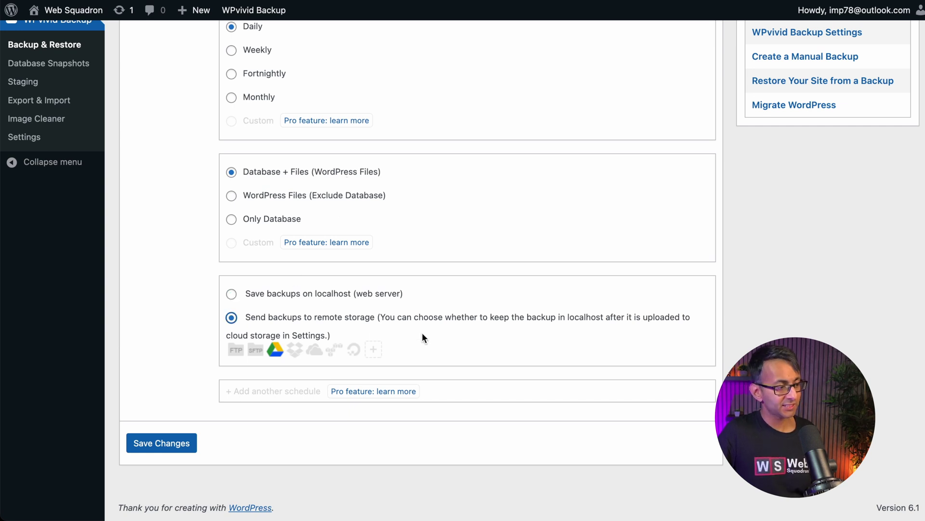
click(179, 449)
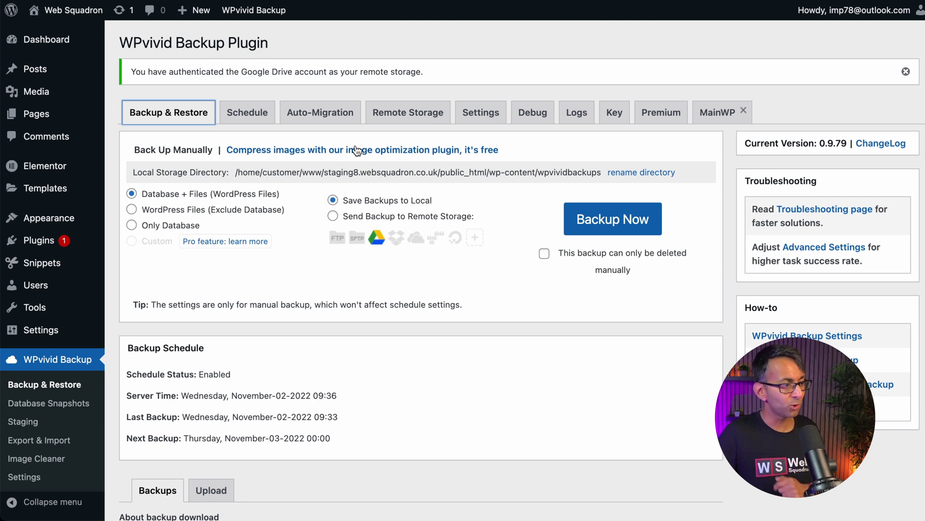
- Generate a new 8-hour migration key on the Key tab
click(322, 116)
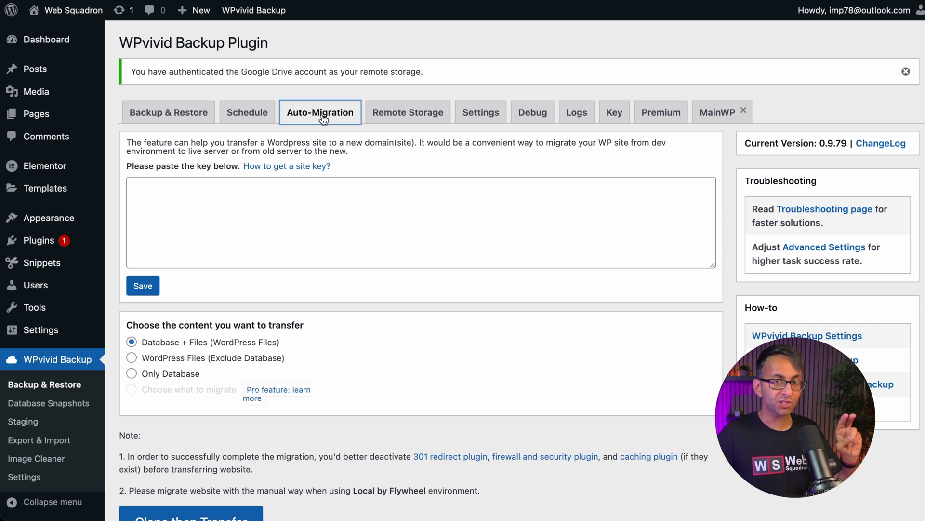
click(621, 118)
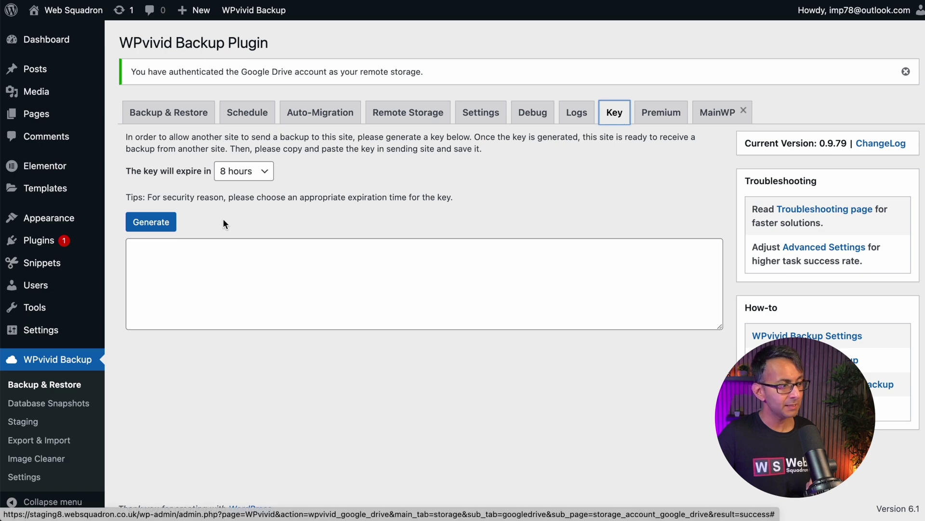
click(144, 225)
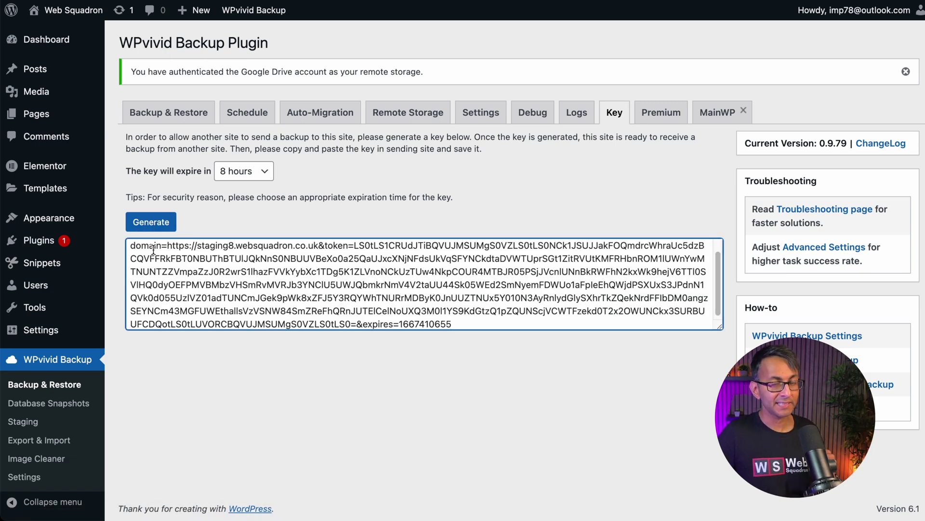
- Paste the generated migration key into the Auto-Migration key box
click(320, 112)
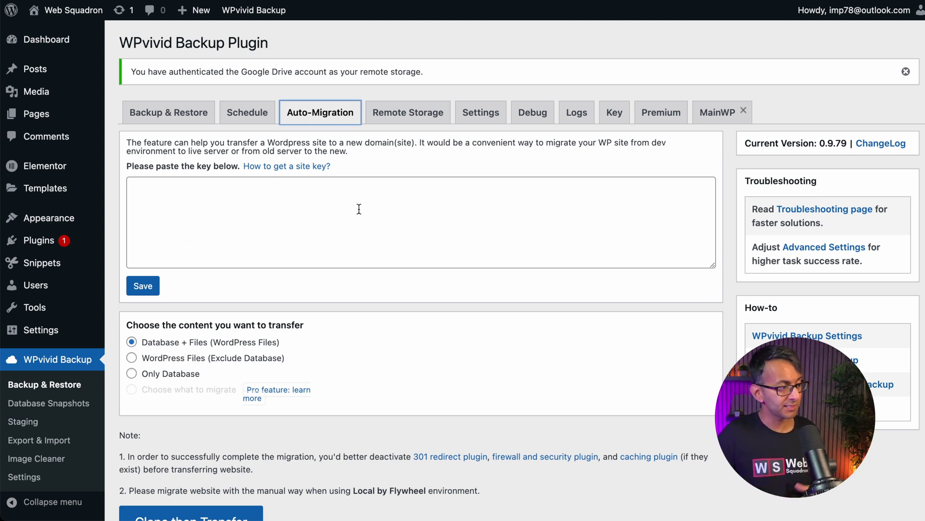
click(354, 211)
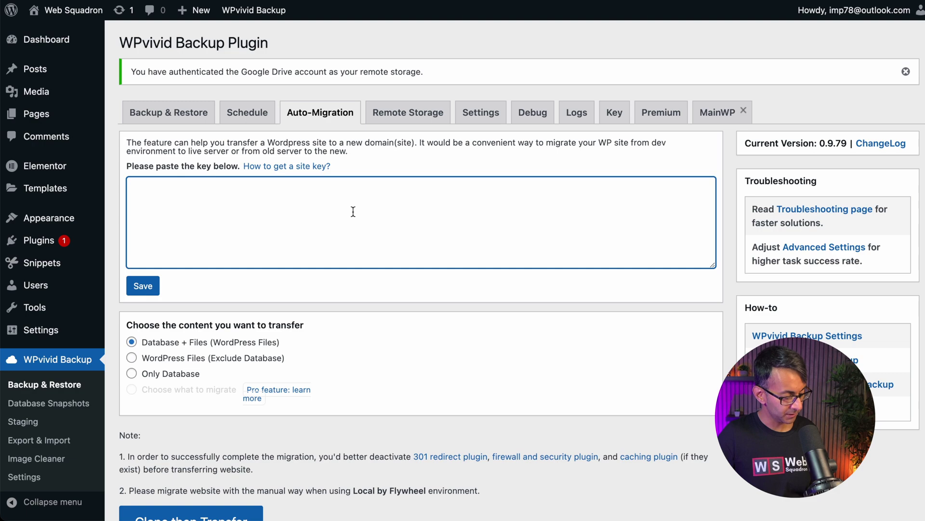
key(ctrl+v)
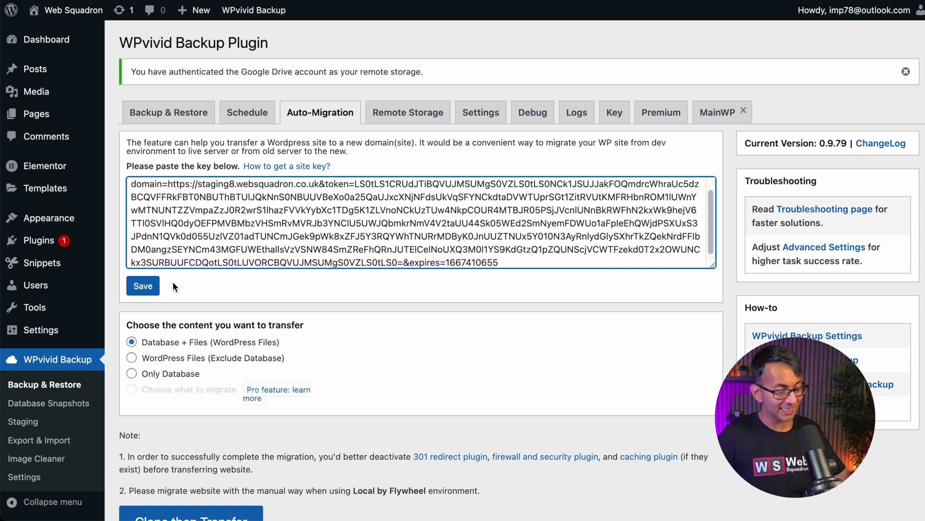
scroll(319, 356, down, 5)
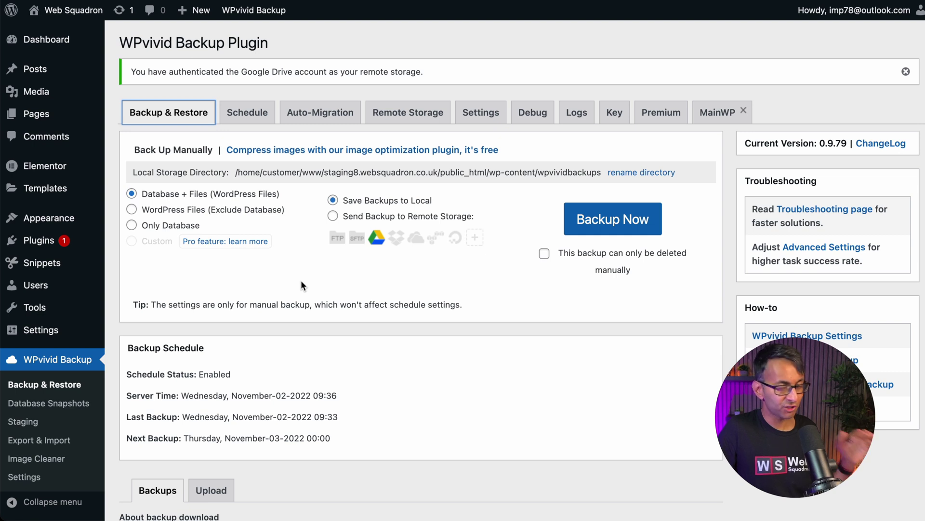
click(22, 422)
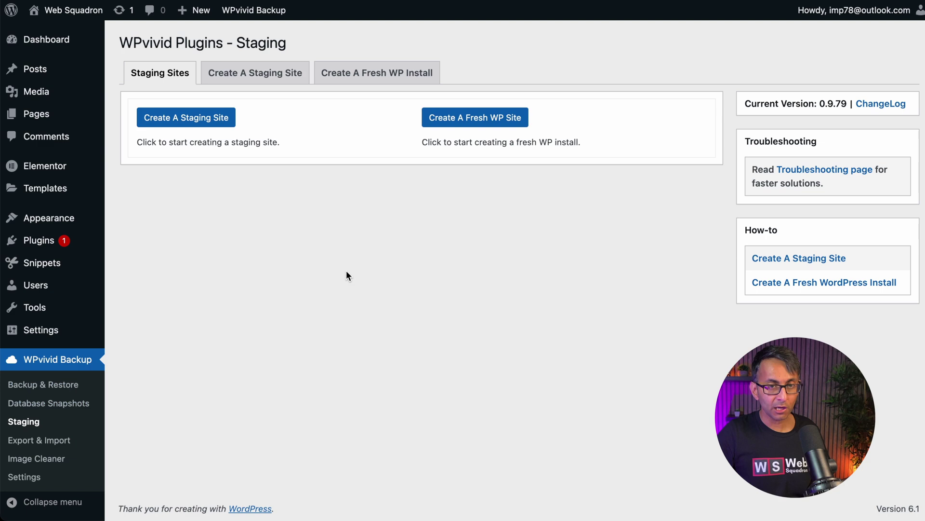
- Open the Create A Staging Site form with directory mystaging01 and prefix wpvividstg01_
click(210, 121)
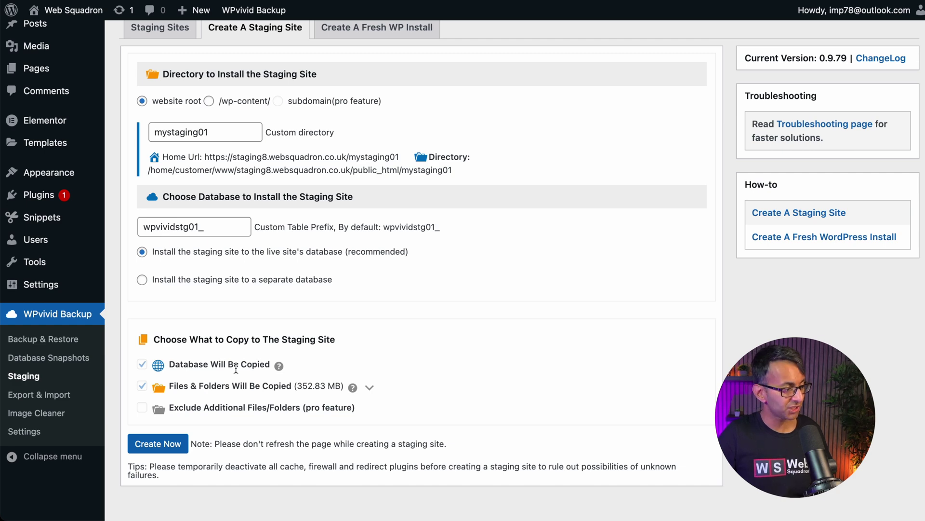
- Create the mystaging01 staging site with table prefix wpvividstg01_
click(167, 452)
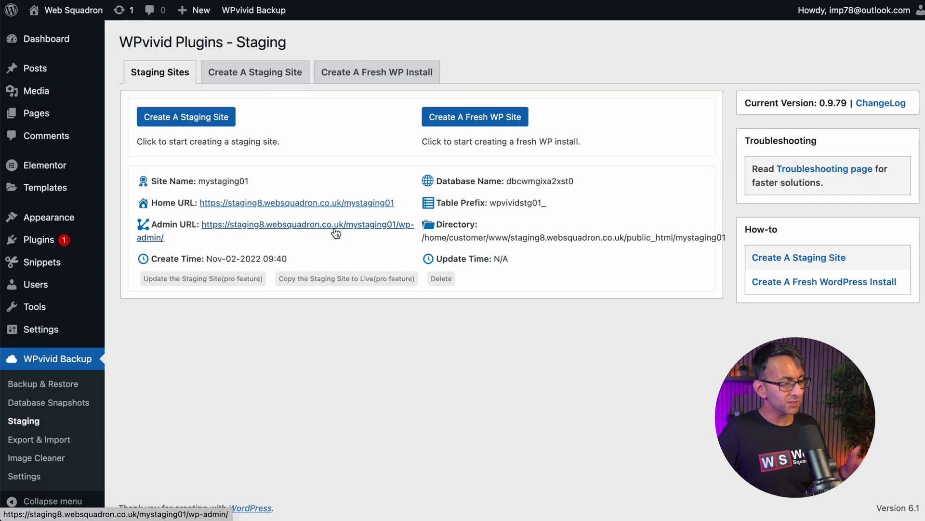